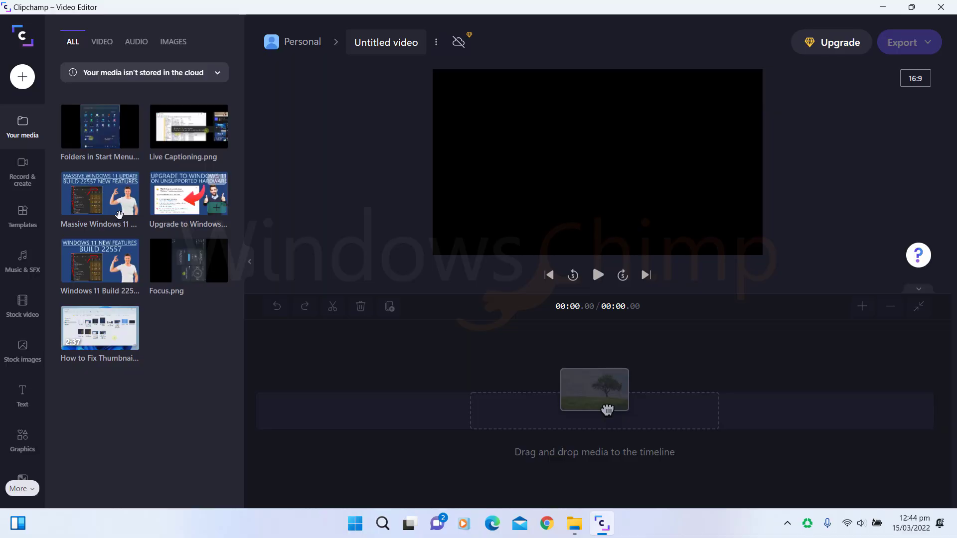
Drag the Massive Windows 11 clip from Your media onto the empty timeline
left_click_drag(120, 214, 321, 452)
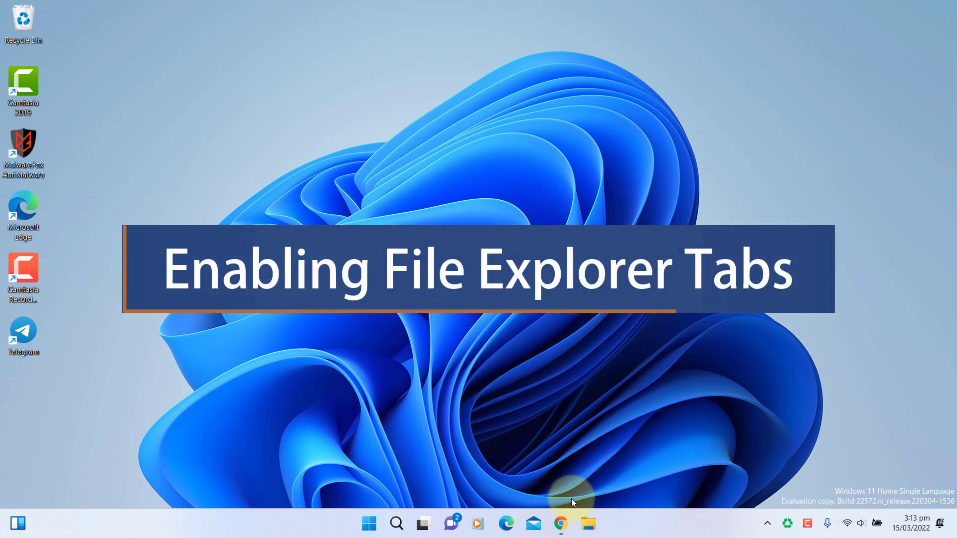
Switch to Chrome showing the ViVe GitHub releases page
left_click(561, 522)
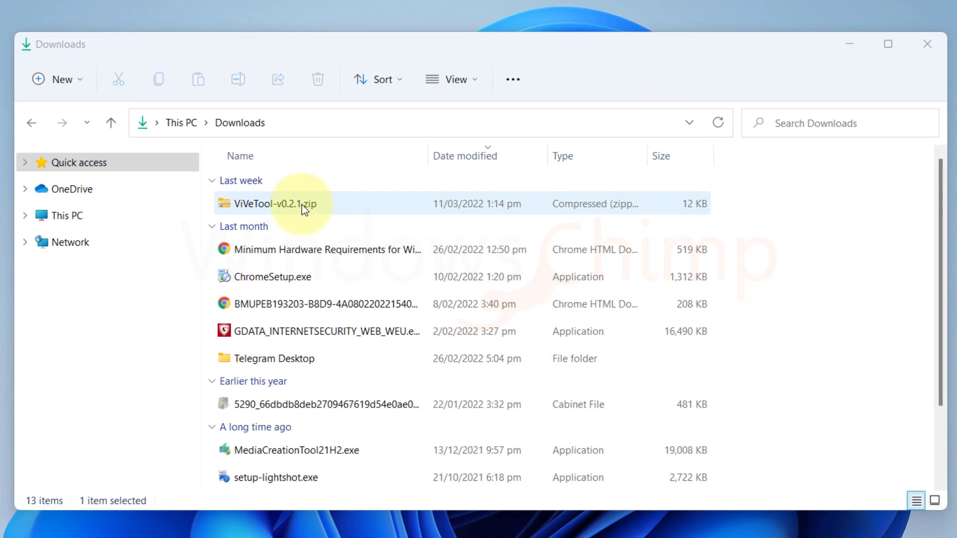
Extract ViVeTool-v0.2.1.zip into a ViVeTool-v0.2.1 folder in Downloads
double_click(301, 206)
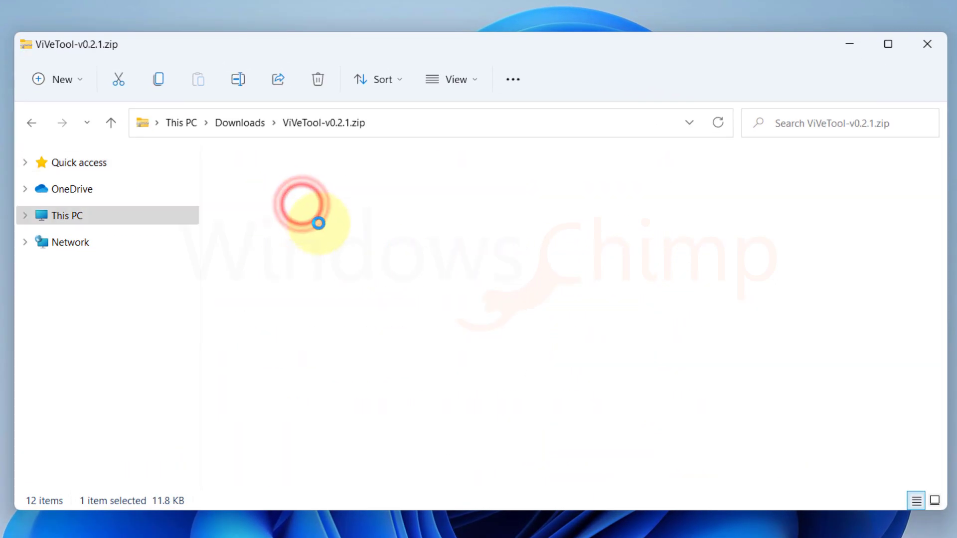
left_click(531, 86)
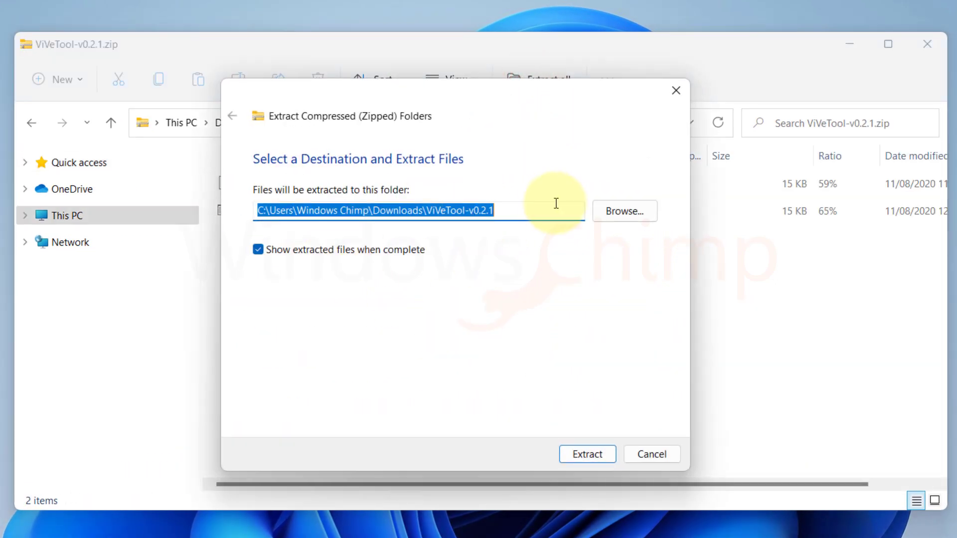
left_click(602, 454)
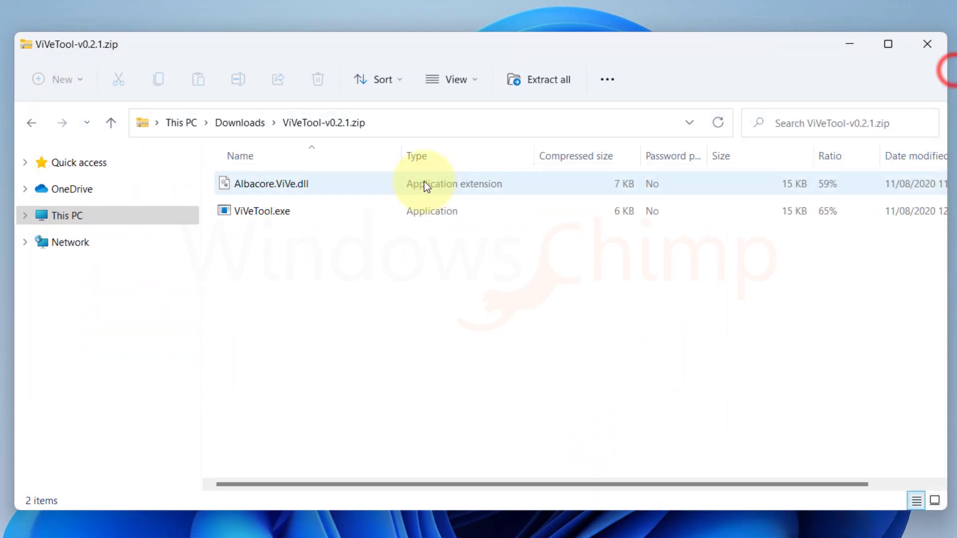
Open the extracted ViVeTool-v0.2.1 folder and copy its full path
left_click(239, 122)
left_click(269, 205)
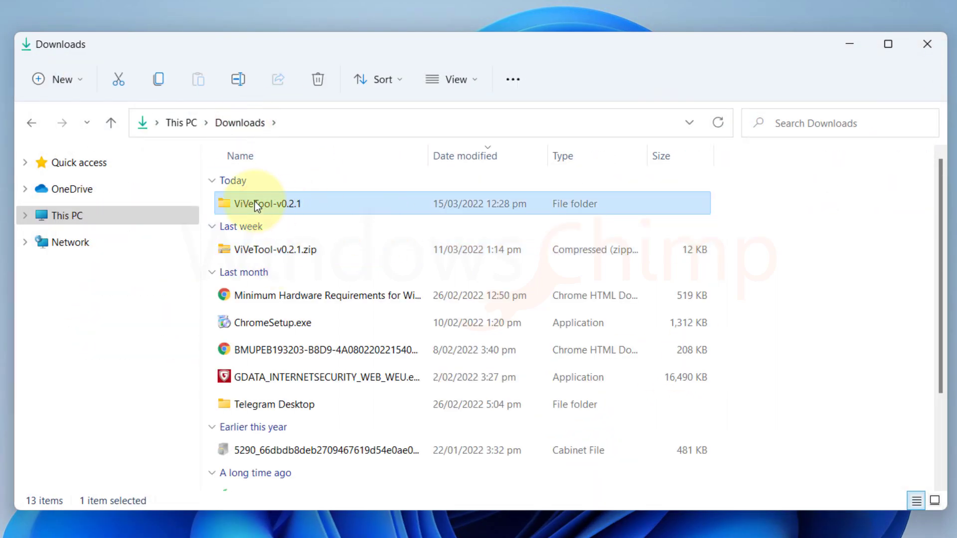
double_click(254, 201)
left_click(144, 123)
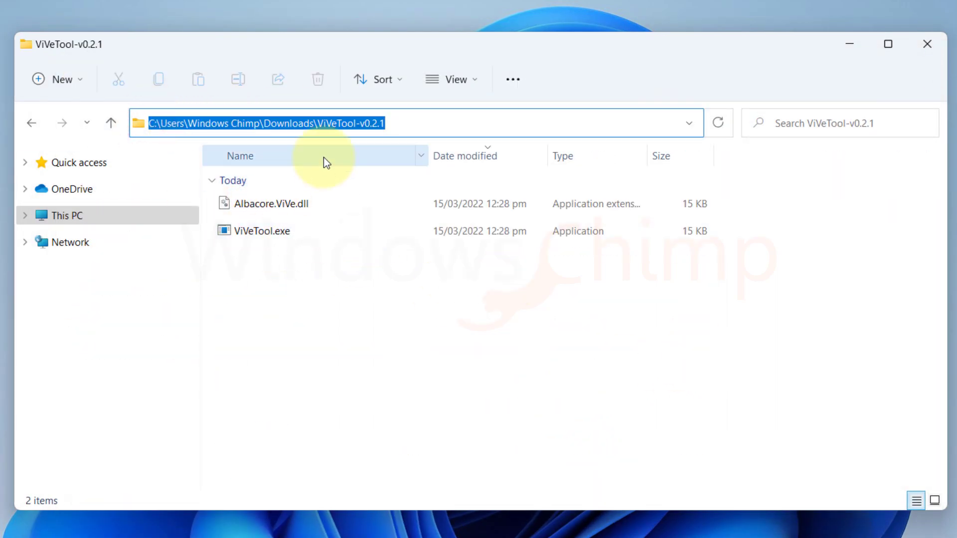
key("ctrl+c")
key("super")
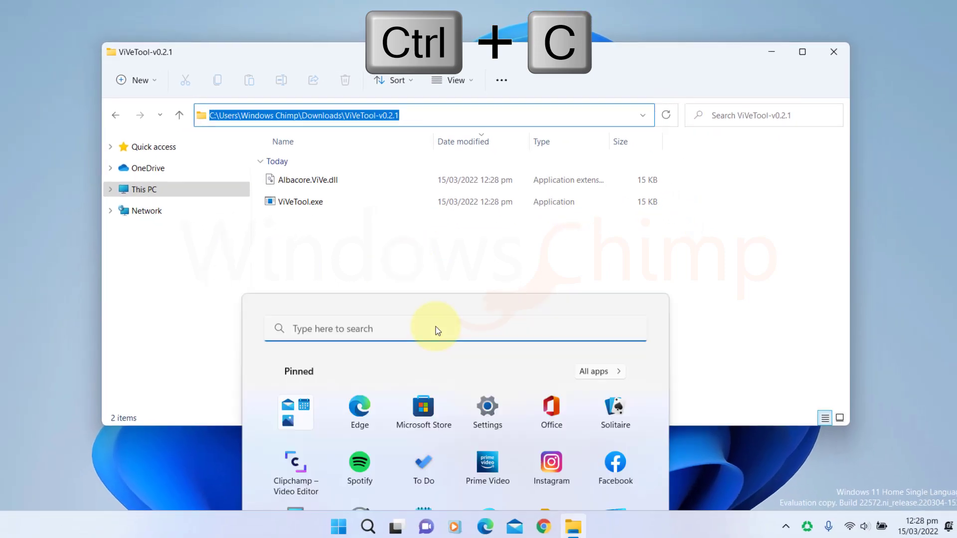
Search for cmd and run Command Prompt as administrator
type("cmd")
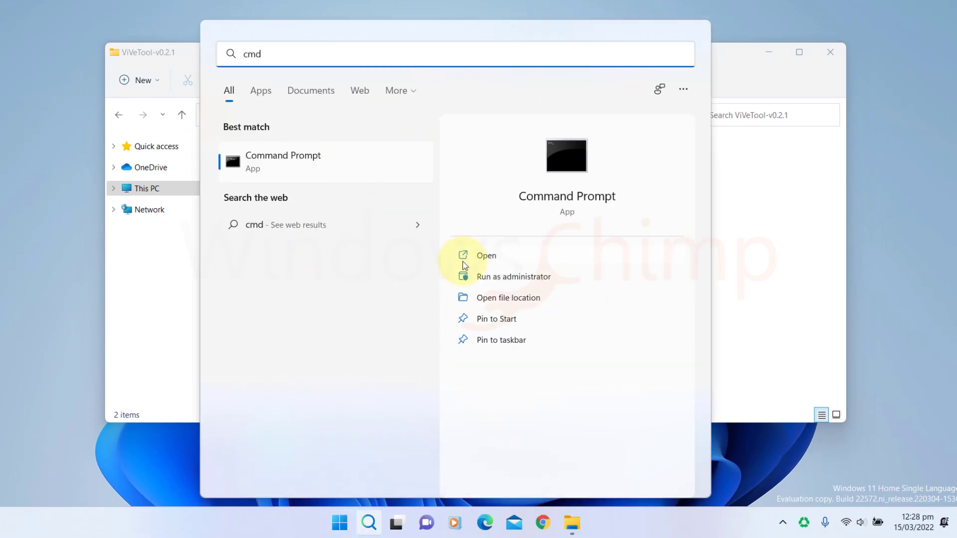
right_click(306, 179)
left_click(324, 191)
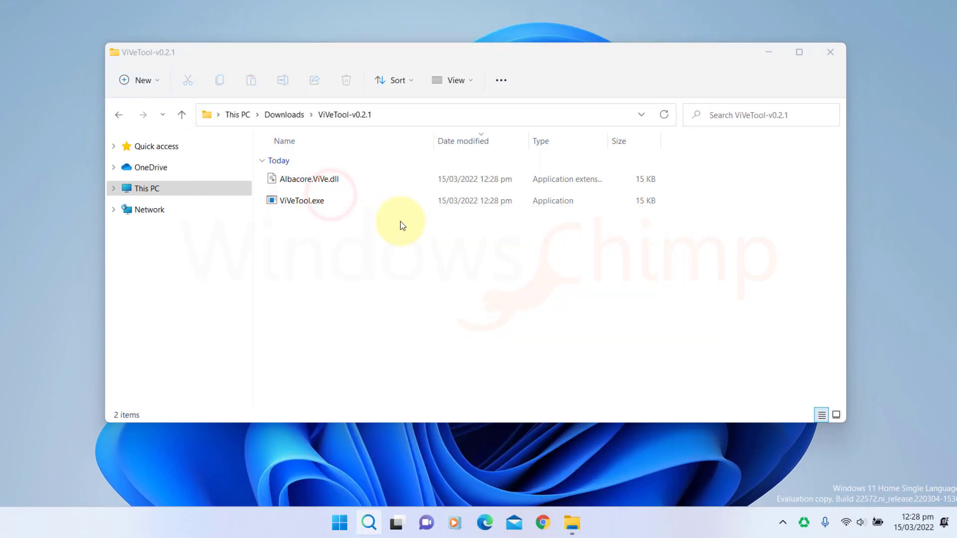
left_click(388, 352)
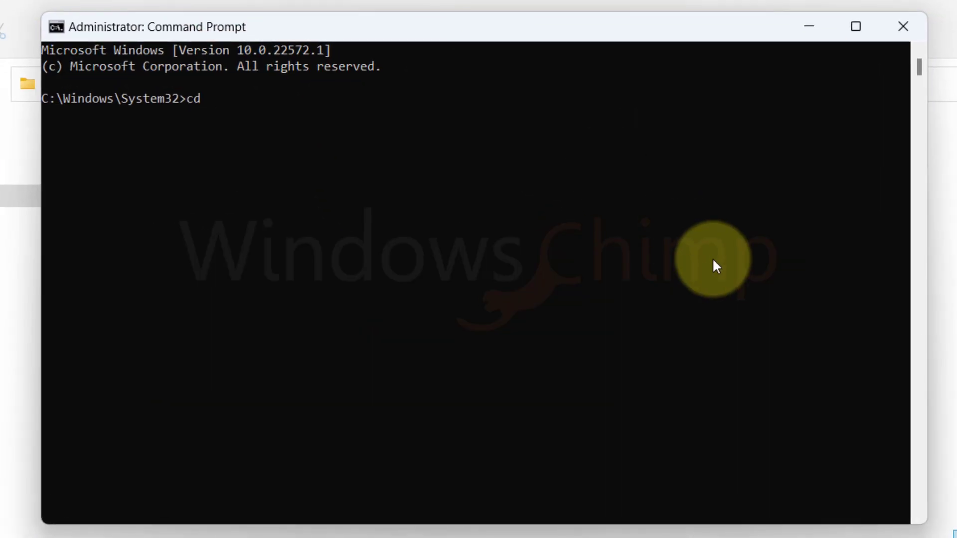
Run vivetool addconfig 34370472 2 from the ViVeTool-v0.2.1 folder, then close File Explorer
type("cd")
key("ctrl+v")
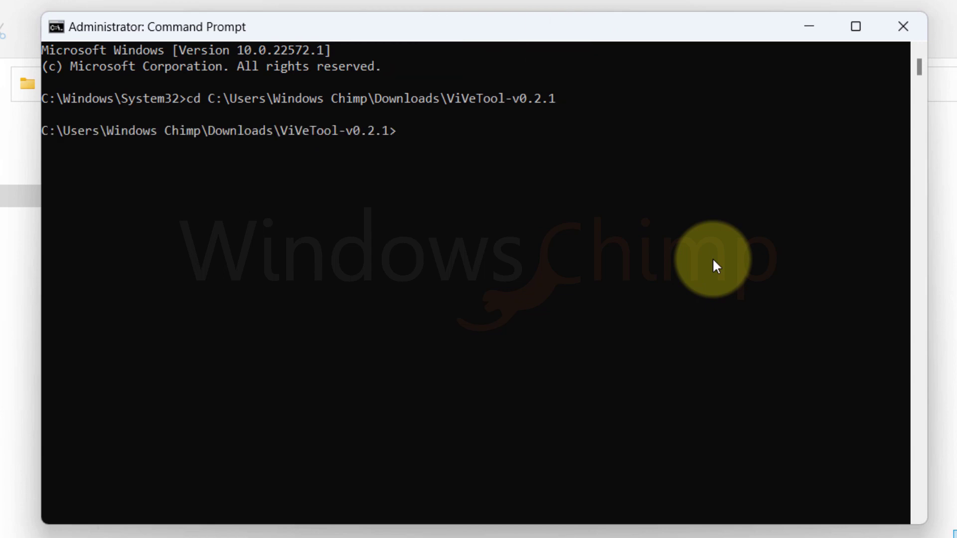
key("Return")
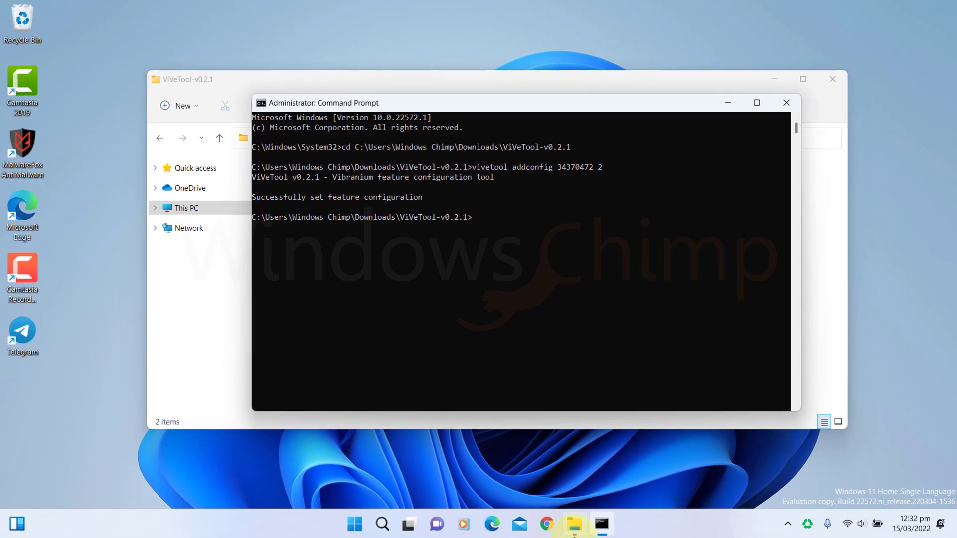
left_click(575, 524)
left_click(828, 80)
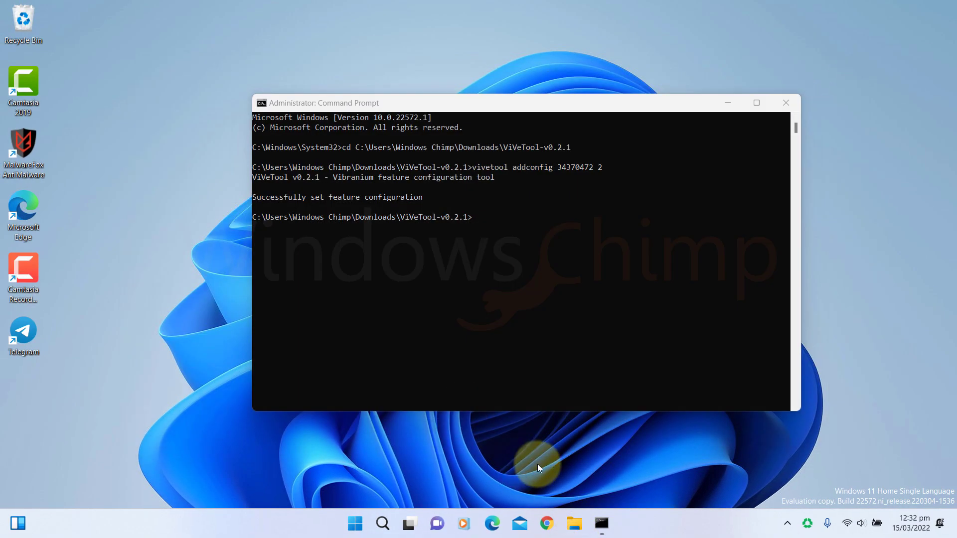
Open File Explorer on Quick access
left_click(355, 523)
left_click(637, 521)
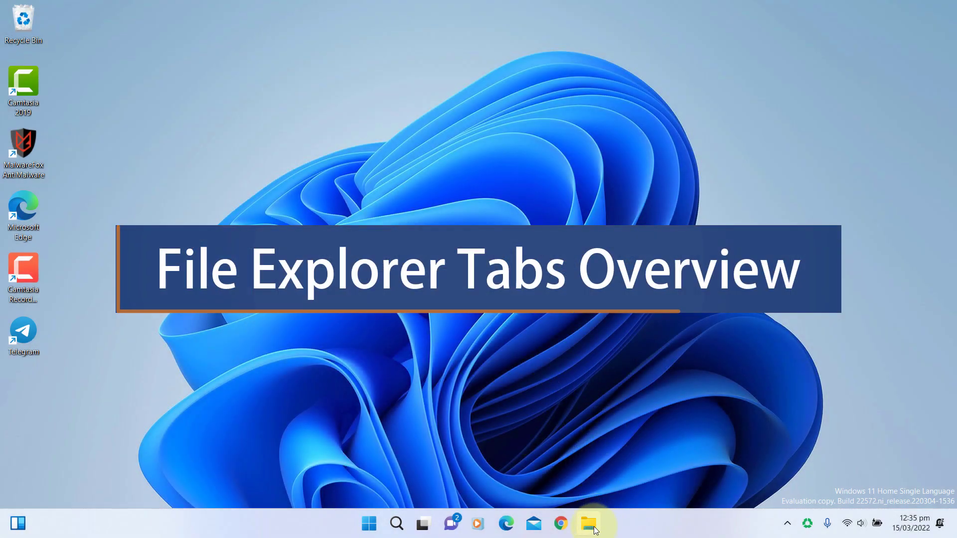
left_click(595, 530)
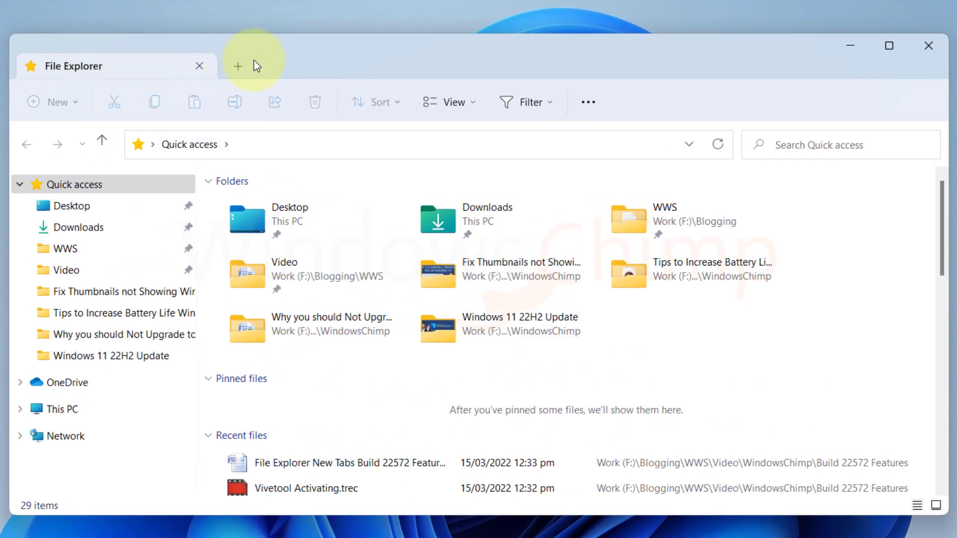
Add two tabs, browse the third to SSD Win 11 (C:), and open a second Explorer window
left_click(255, 66)
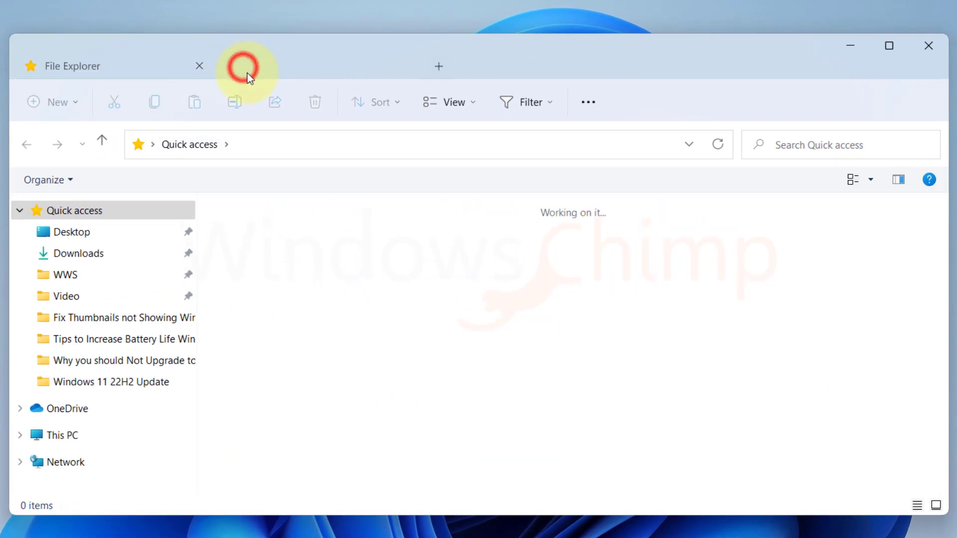
left_click(438, 66)
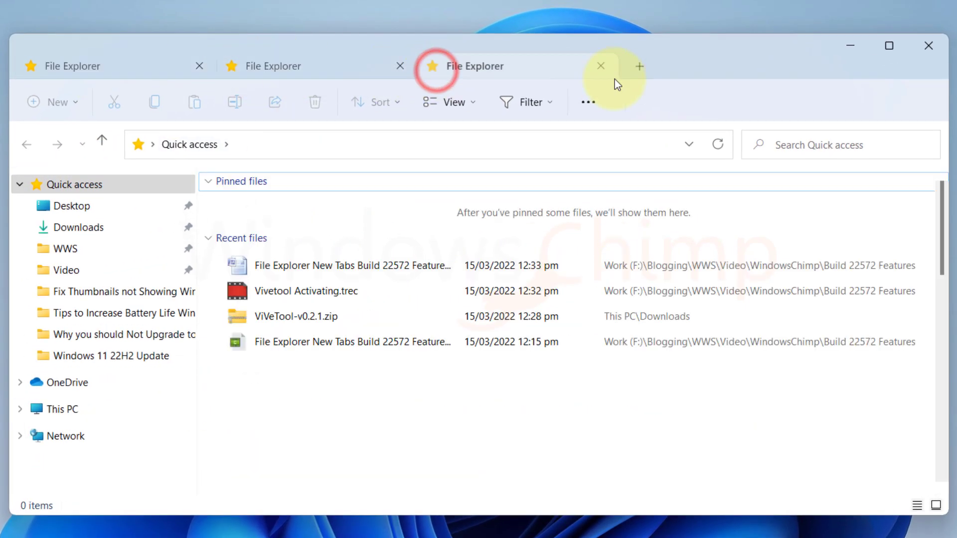
left_click(64, 407)
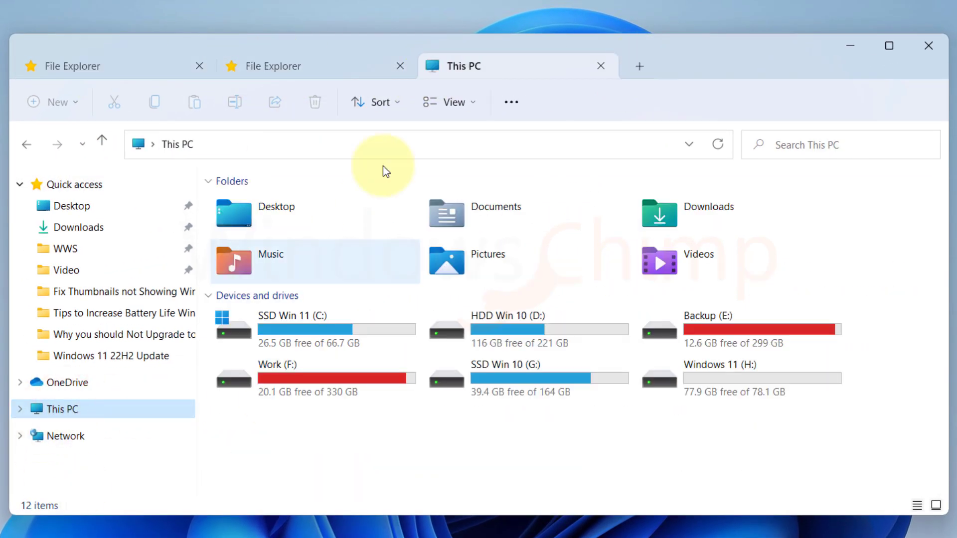
double_click(351, 329)
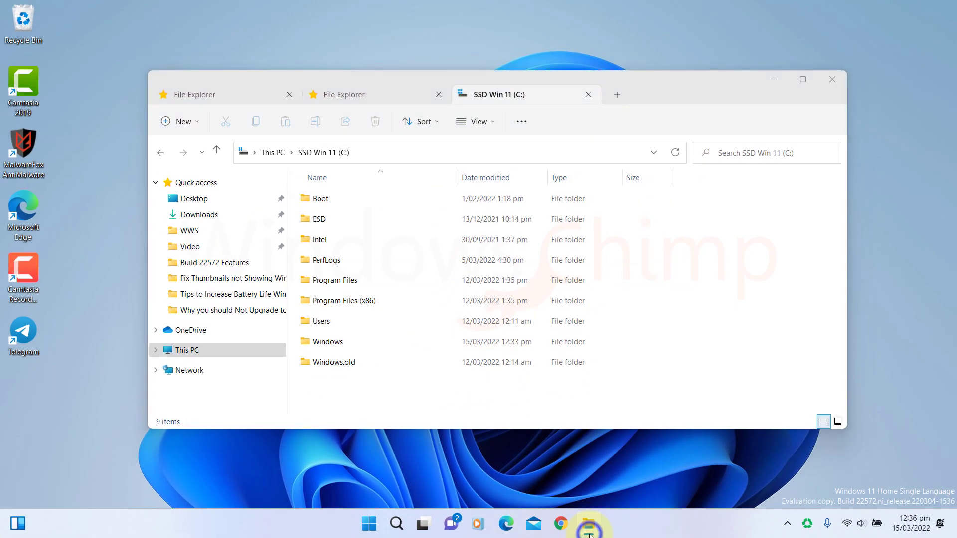
right_click(589, 532)
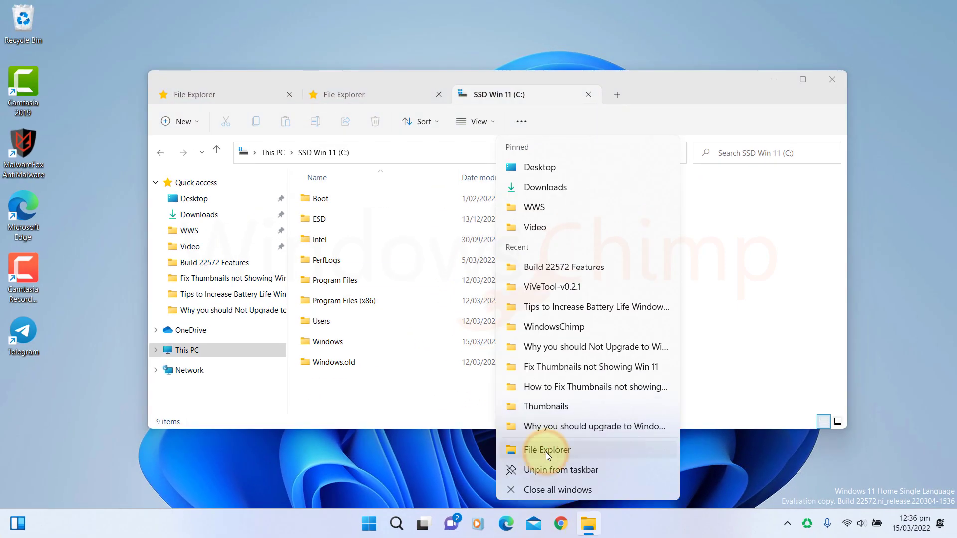
left_click(546, 452)
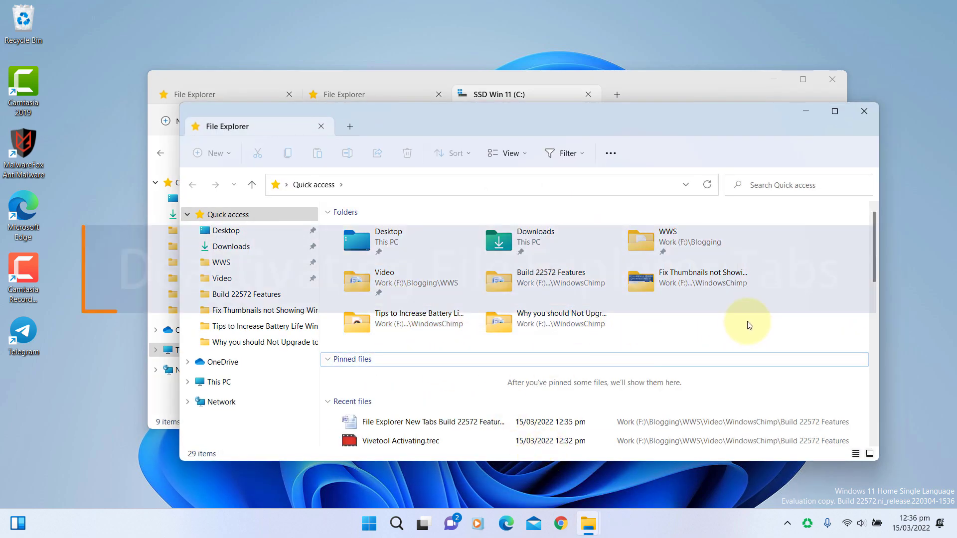
Close the extra window and copy the full path of Downloads\ViVeTool-v0.2.1
left_click(865, 110)
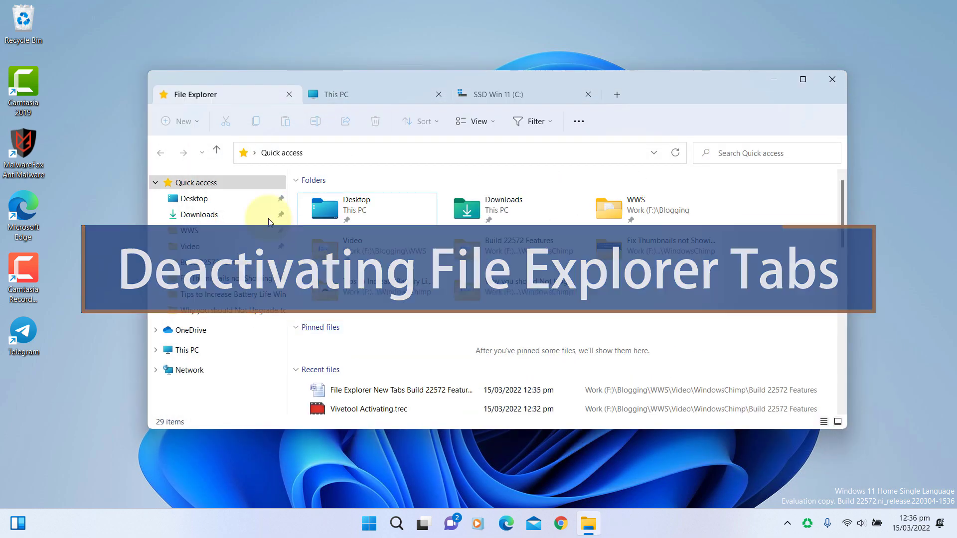
left_click(204, 215)
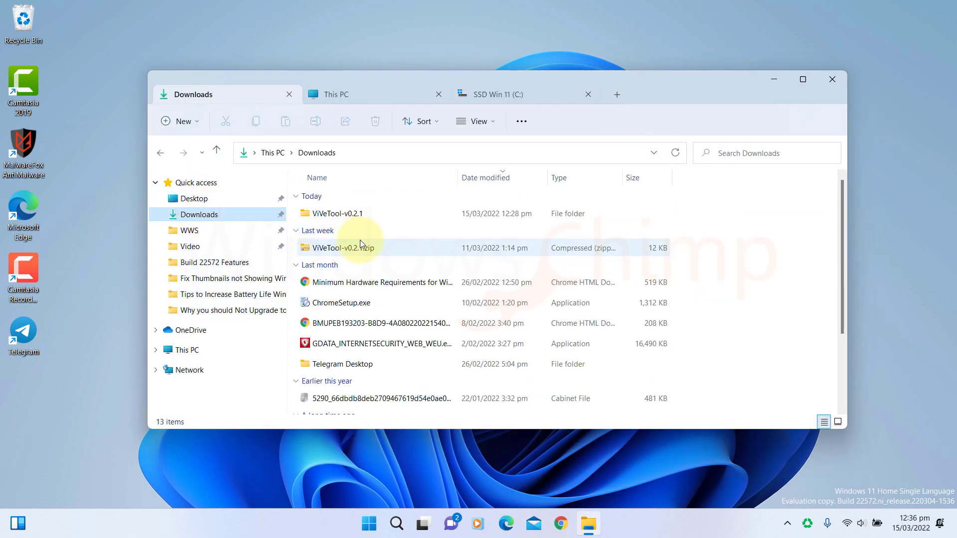
double_click(339, 214)
left_click(249, 152)
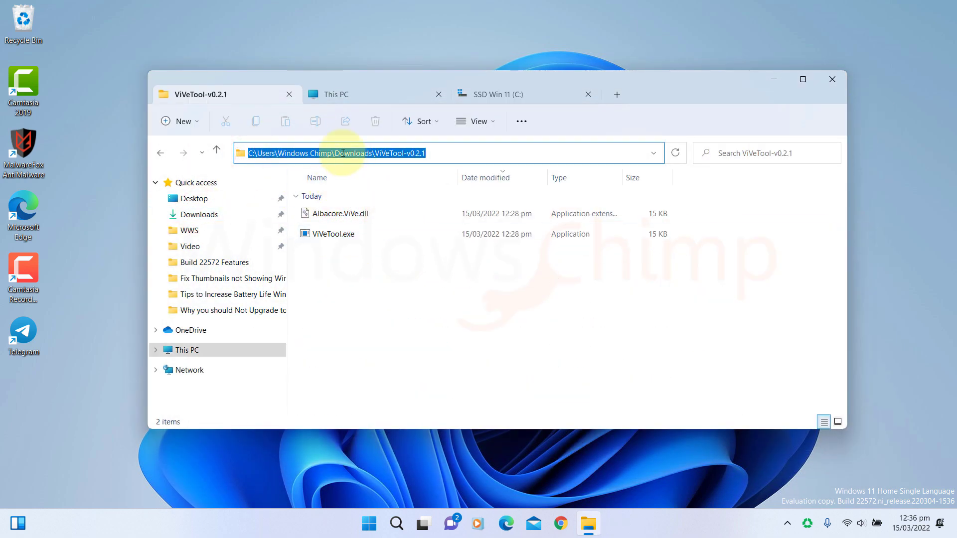
right_click(343, 153)
left_click(372, 193)
Search for cmd and bring up Command Prompt's launch options
left_click(396, 523)
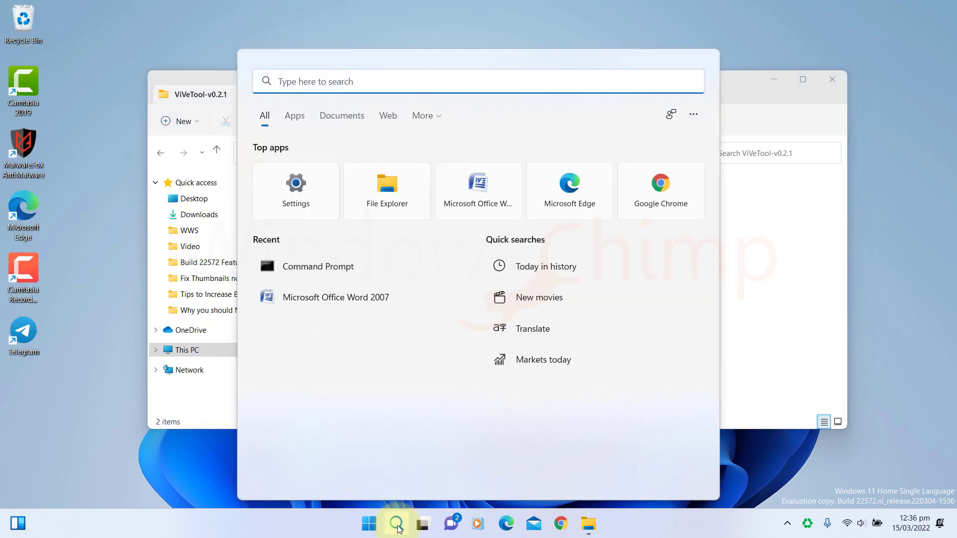
type("cmd")
right_click(378, 185)
Launch Command Prompt as administrator, move it over Explorer, and cd into ViVeTool-v0.2.1
left_click(399, 199)
left_click(421, 359)
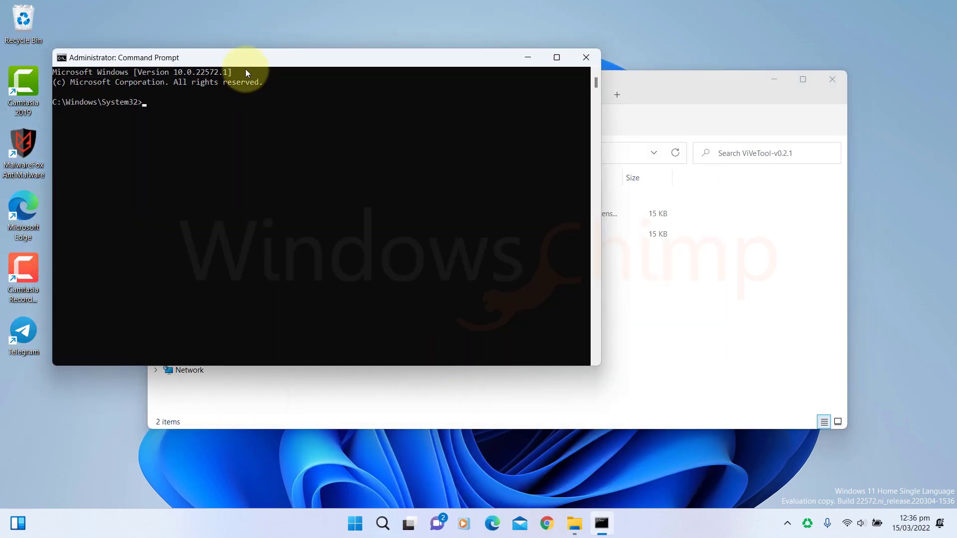
left_click_drag(246, 59, 430, 108)
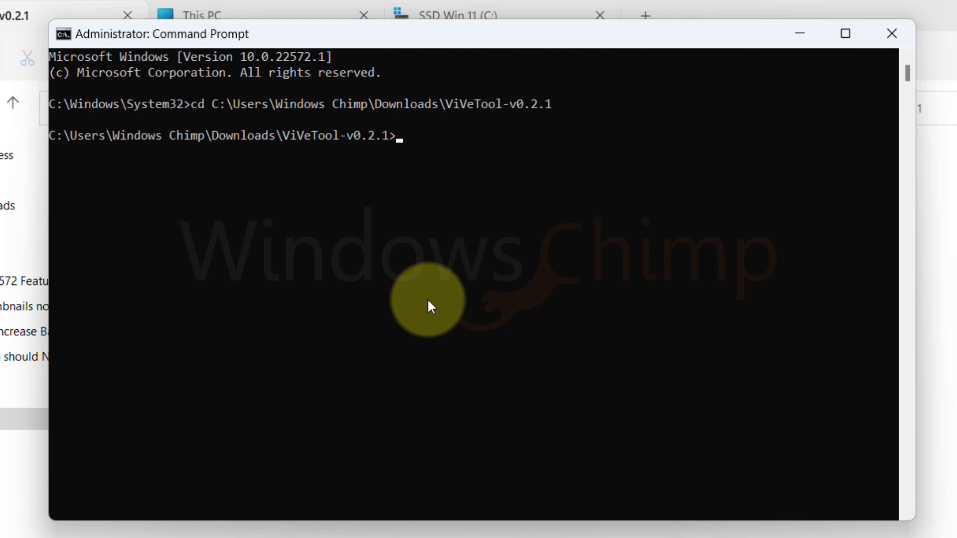
key("Return")
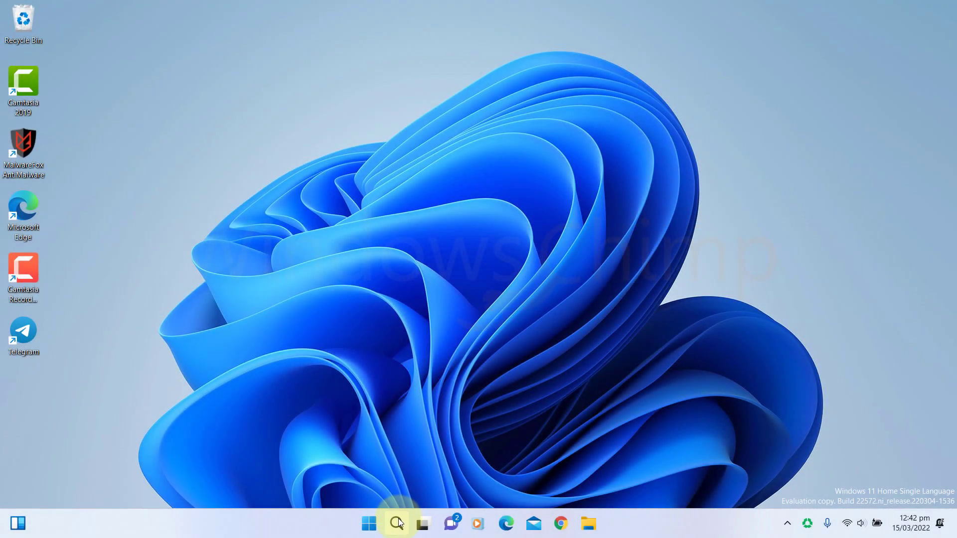
Launch Clipchamp – Video Editor from Start and answer Content, then Vlogger
left_click(368, 522)
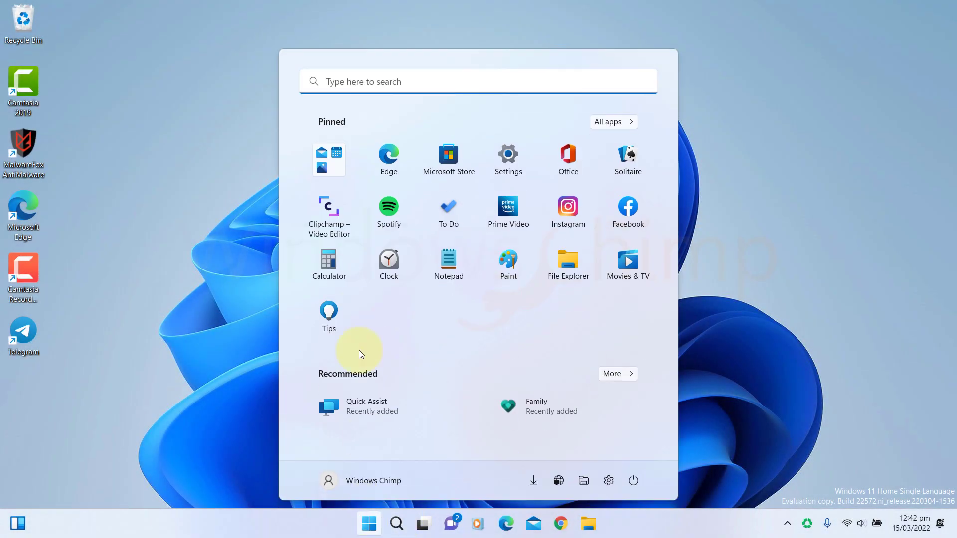
left_click(339, 233)
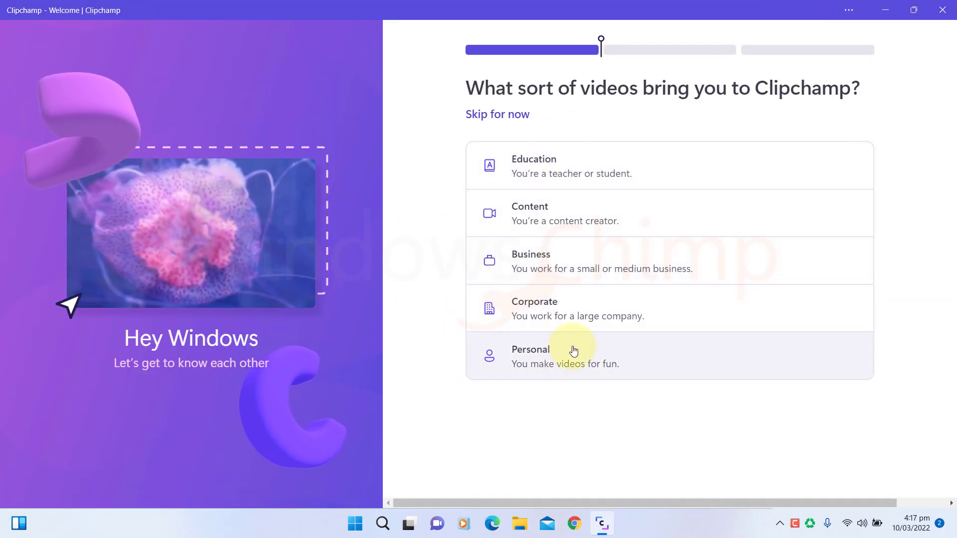
left_click(560, 217)
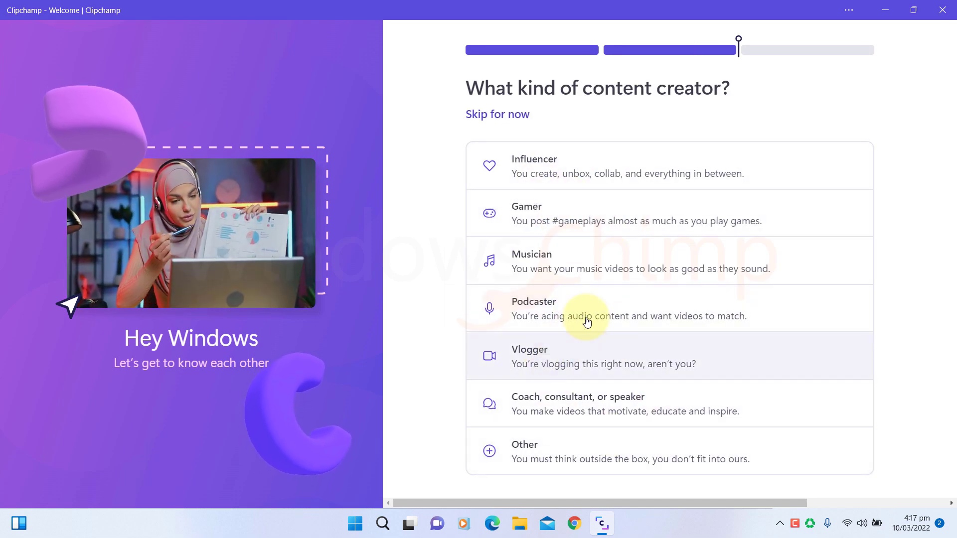
left_click(530, 372)
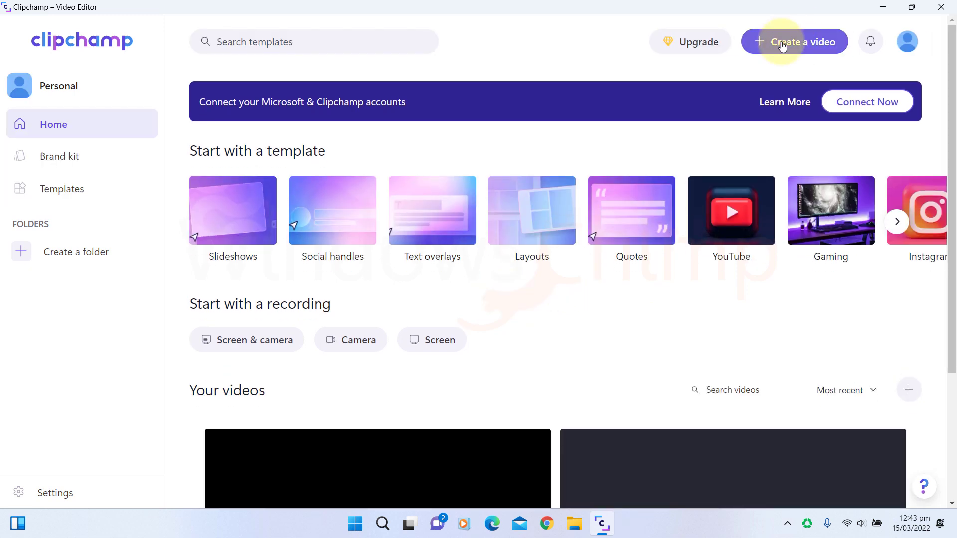
Start a new video with the Massive Windows 11 image above the thumbnails-fix recording
left_click(765, 41)
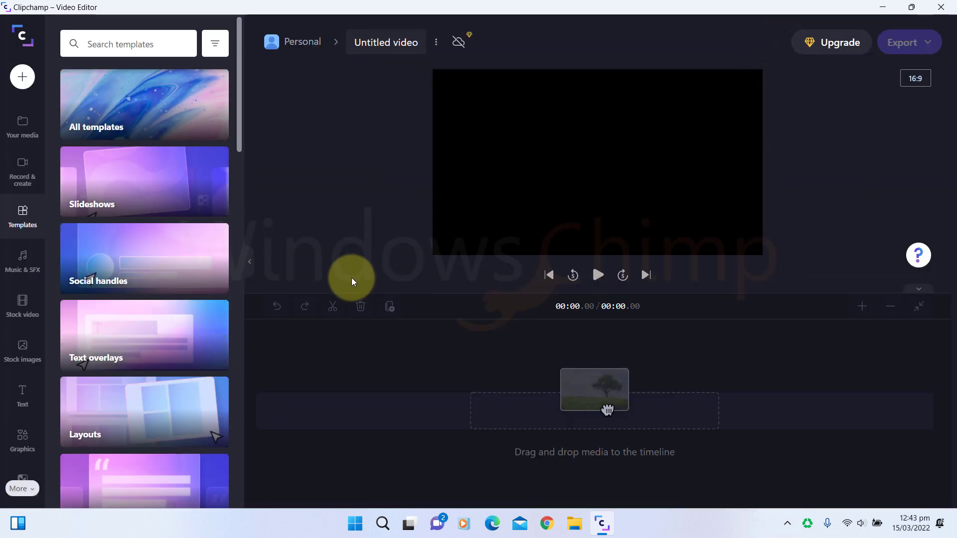
left_click(26, 130)
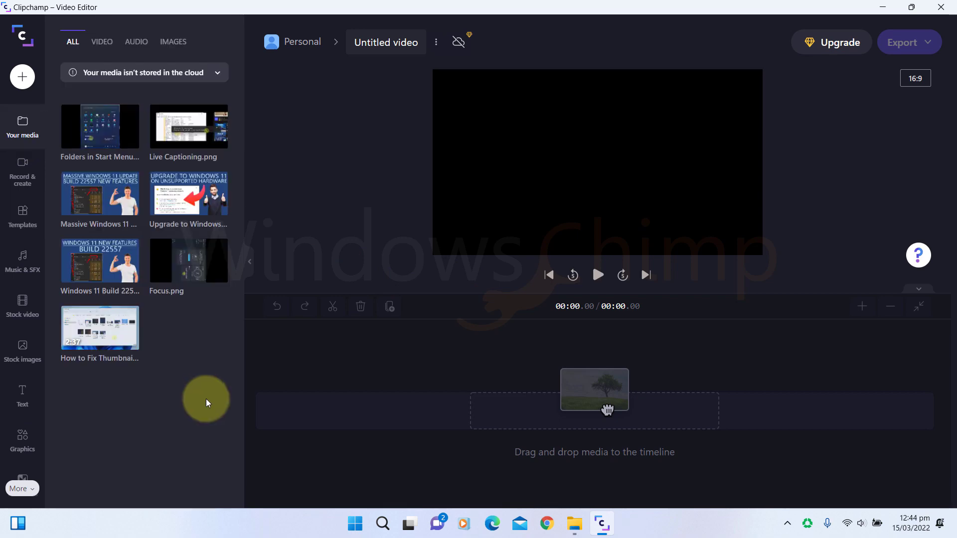
left_click_drag(118, 208, 319, 439)
left_click_drag(260, 337, 374, 327)
left_click_drag(99, 328, 364, 474)
Cut the 00:05.20–00:05.49 piece out of the lower clip and close the gap
left_click_drag(376, 325, 641, 324)
left_click(333, 311)
left_click(656, 443)
left_click(332, 306)
left_click(634, 439)
key("Delete")
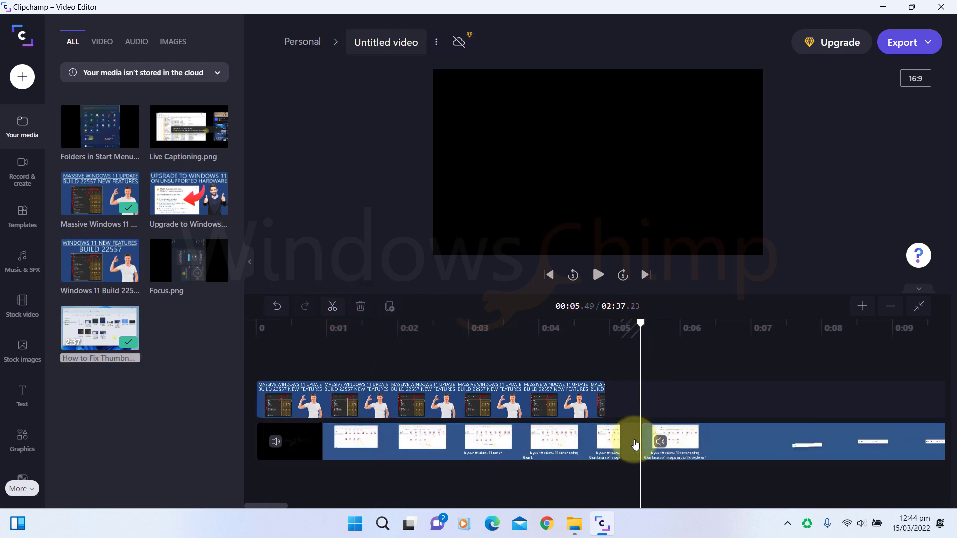
left_click_drag(720, 451, 694, 448)
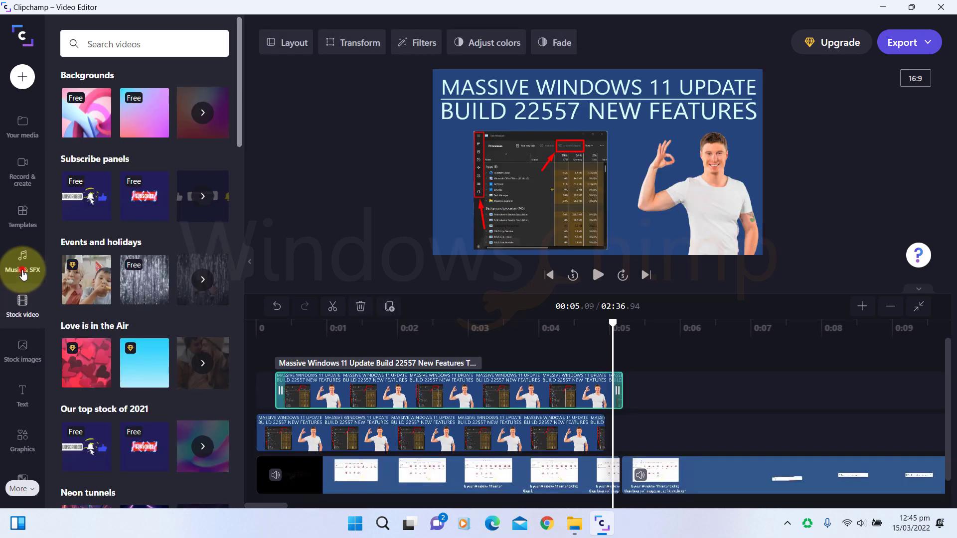
left_click(23, 272)
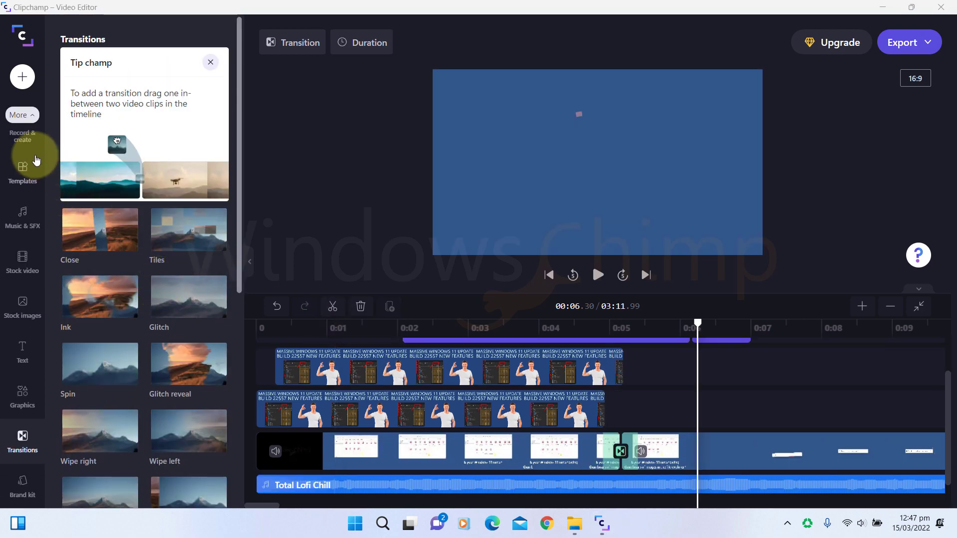
Browse Text to speech languages and voices under Record & create, keeping the default voice, then close it
scroll(36, 159, "up", 1)
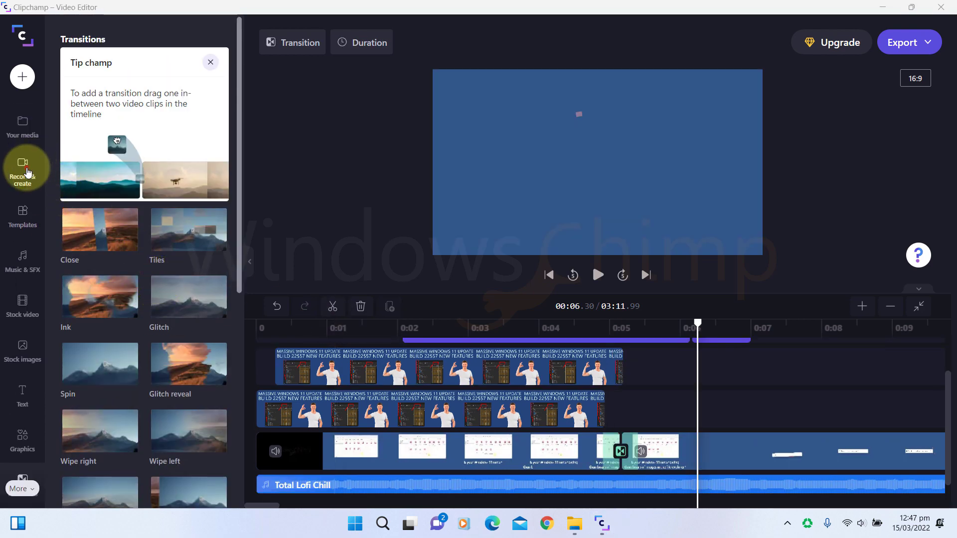
left_click(27, 171)
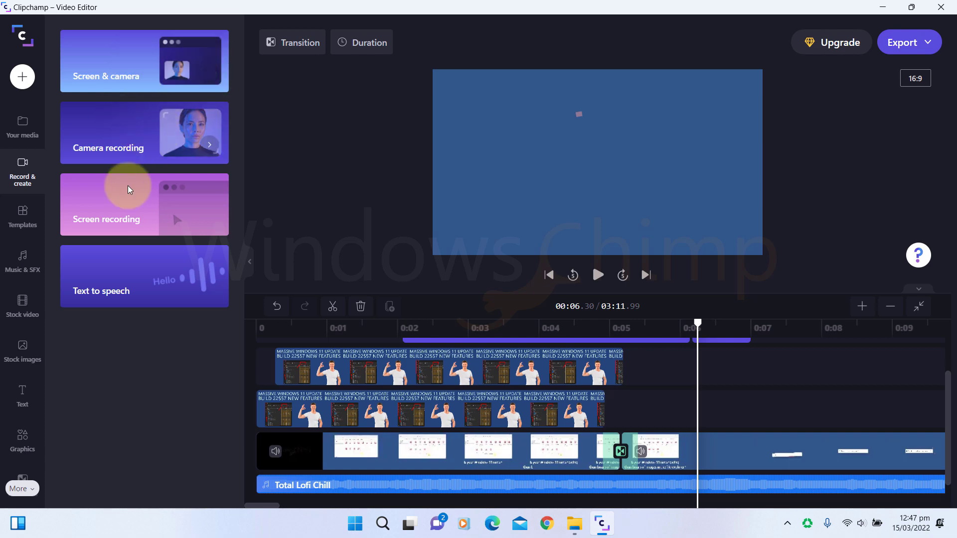
left_click(141, 280)
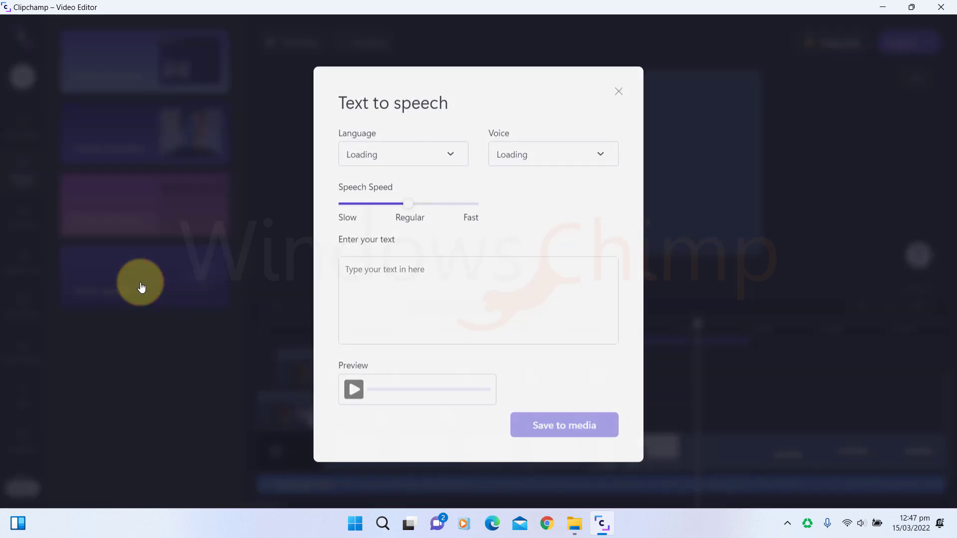
left_click(452, 153)
scroll(440, 284, "down", 3)
scroll(440, 284, "up", 3)
left_click(600, 151)
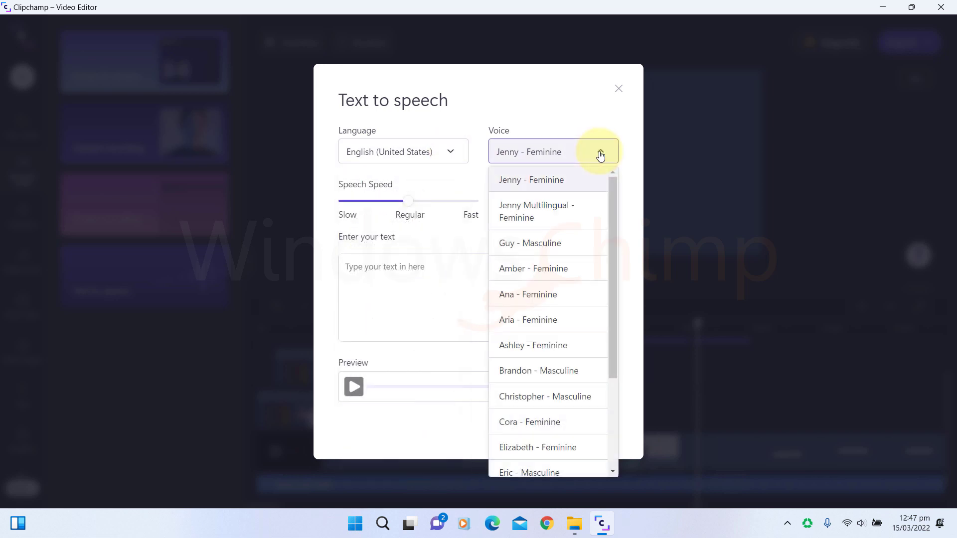
scroll(534, 305, "down", 3)
scroll(538, 223, "up", 3)
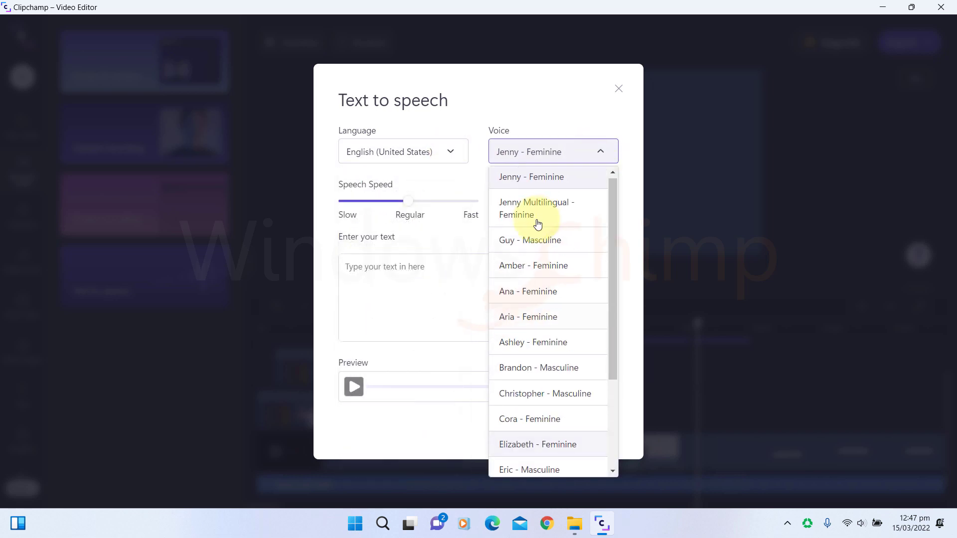
left_click(447, 229)
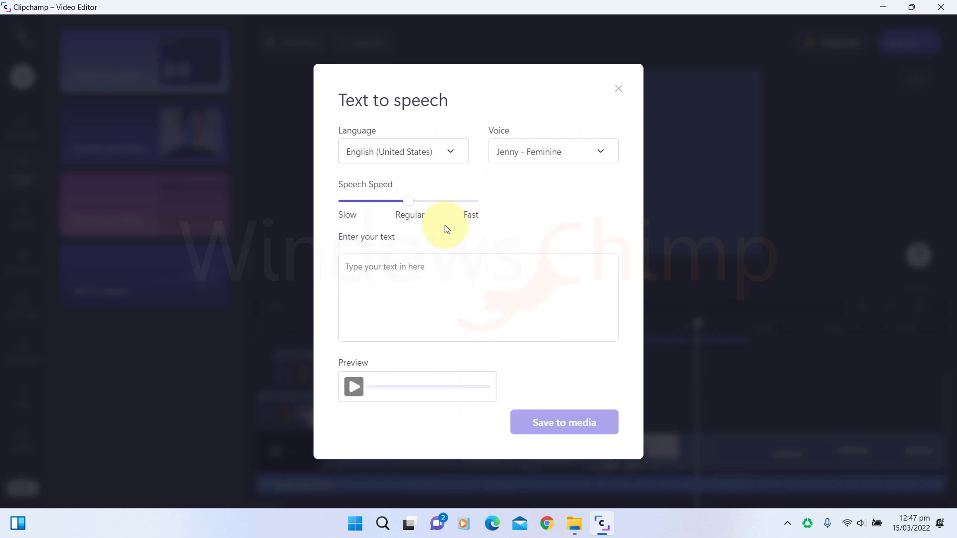
left_click(619, 90)
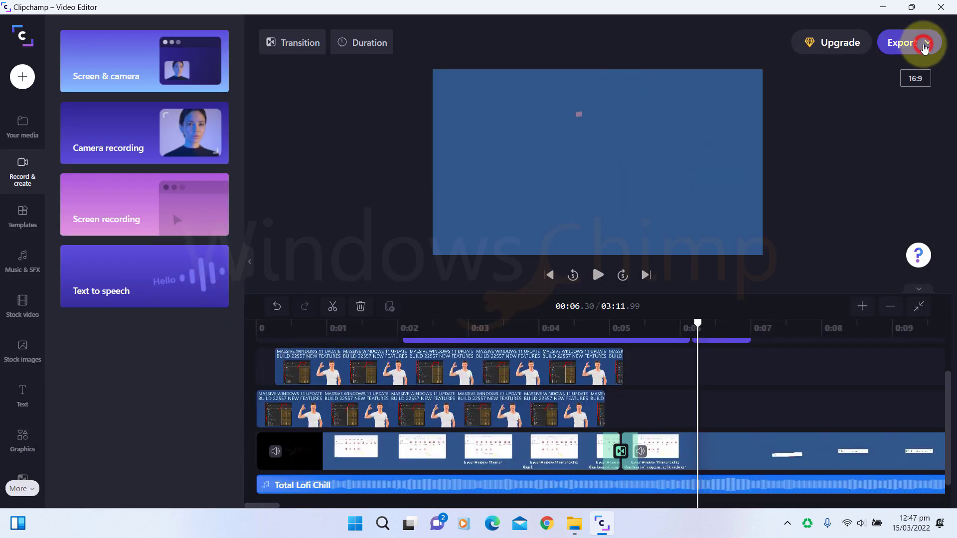
Check Clipchamp's export quality options, then view the Basic, Creator, Business and Business Platinum plans
left_click(925, 45)
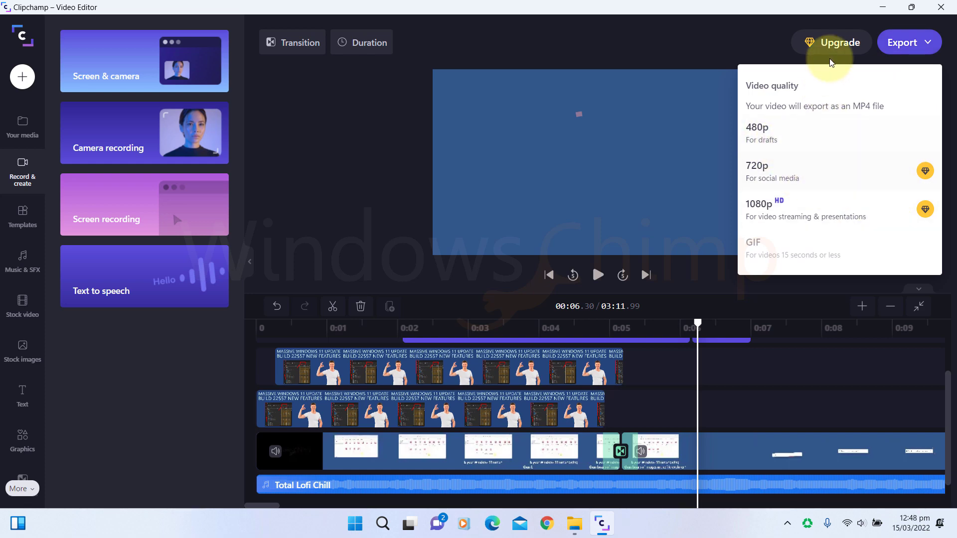
left_click(834, 44)
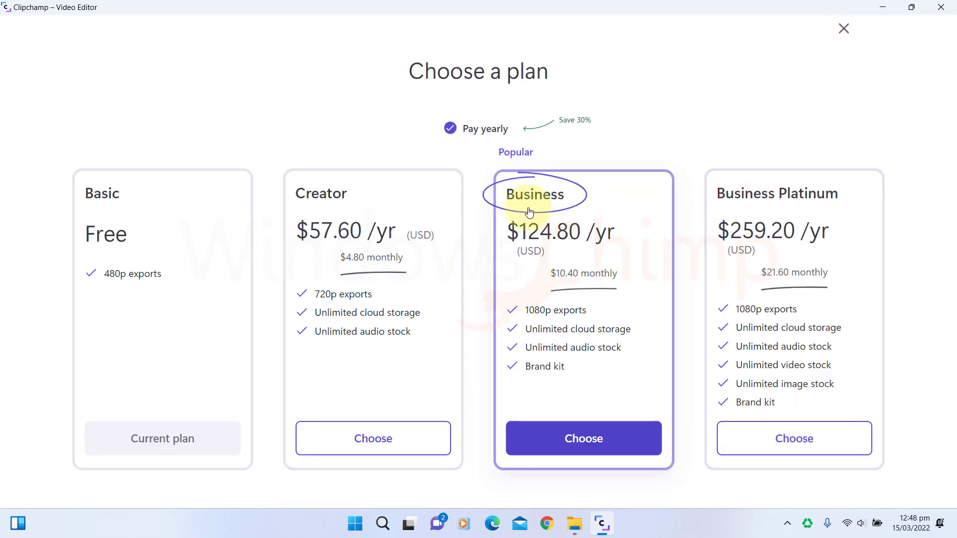
left_click(342, 345)
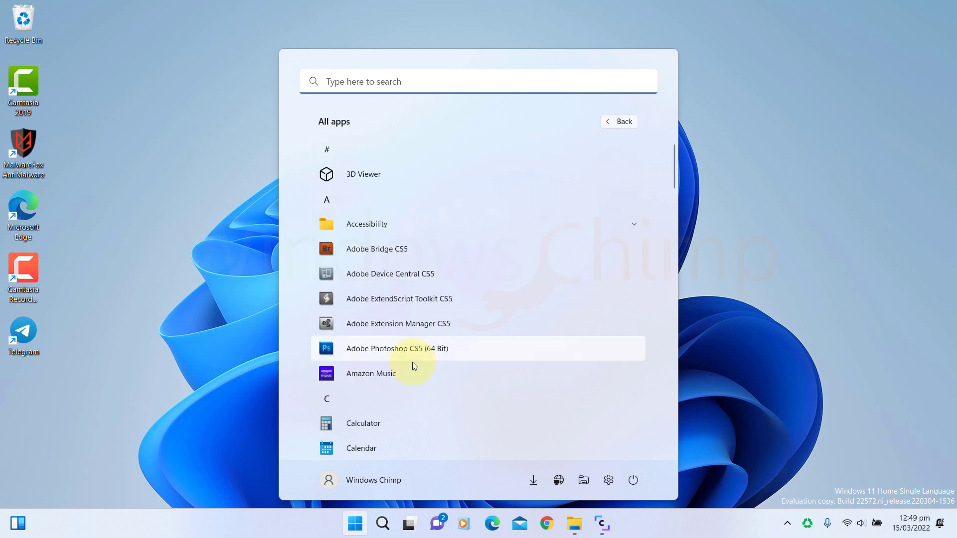
Launch Family from All apps and browse Spending, Content filters, Family calendar and Family OneNote
scroll(359, 256, "down", 5)
left_click(358, 251)
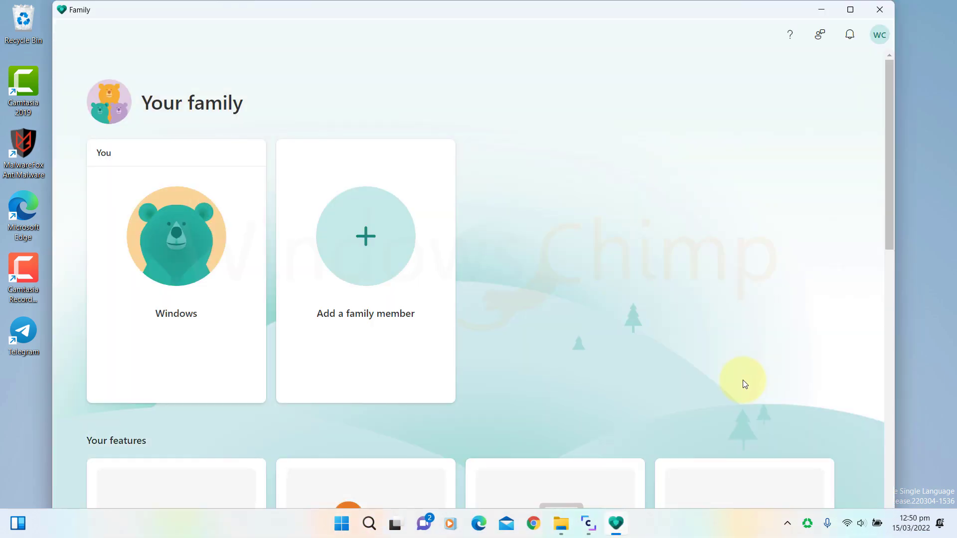
scroll(540, 316, "down", 7)
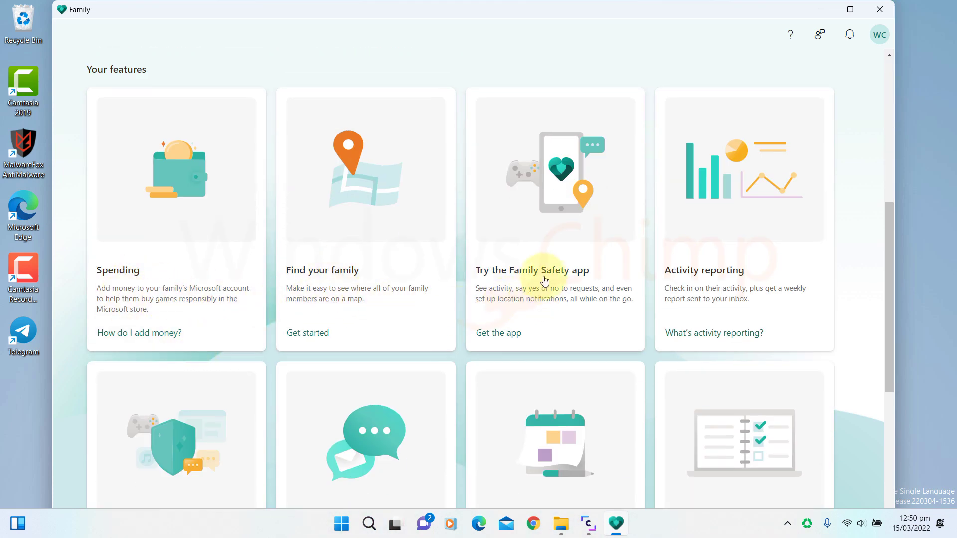
scroll(705, 289, "down", 5)
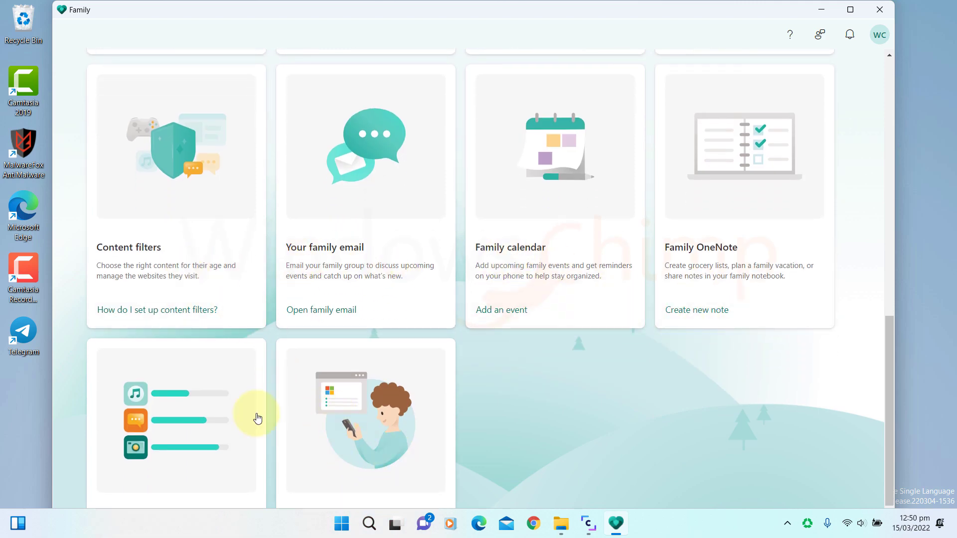
scroll(488, 396, "down", 1)
scroll(494, 404, "up", 5)
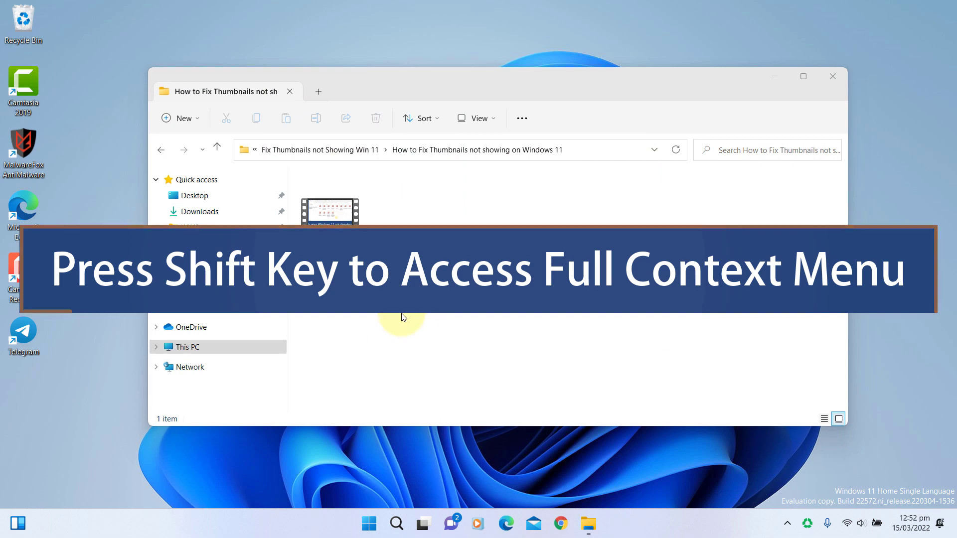
left_click(330, 239)
right_click(331, 239)
left_click(408, 205)
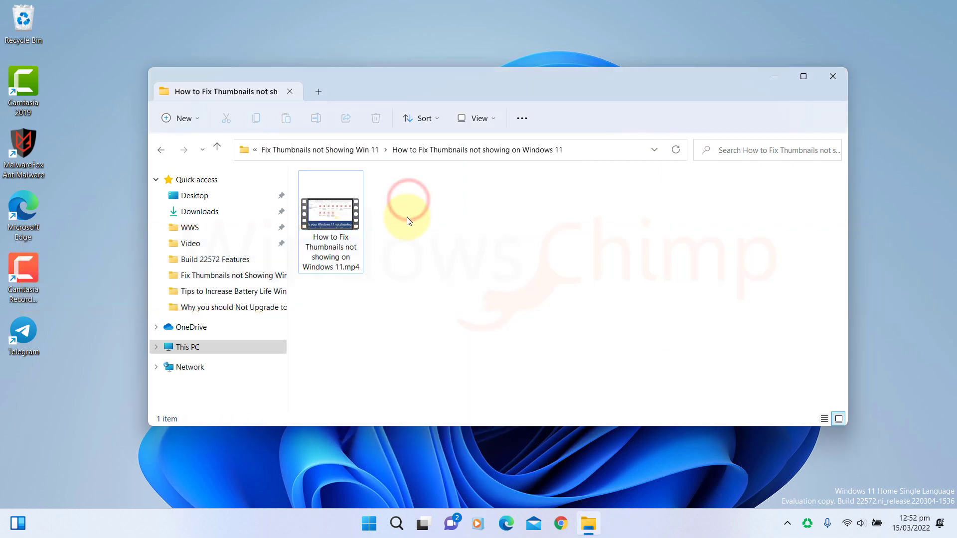
right_click(343, 237, "shift")
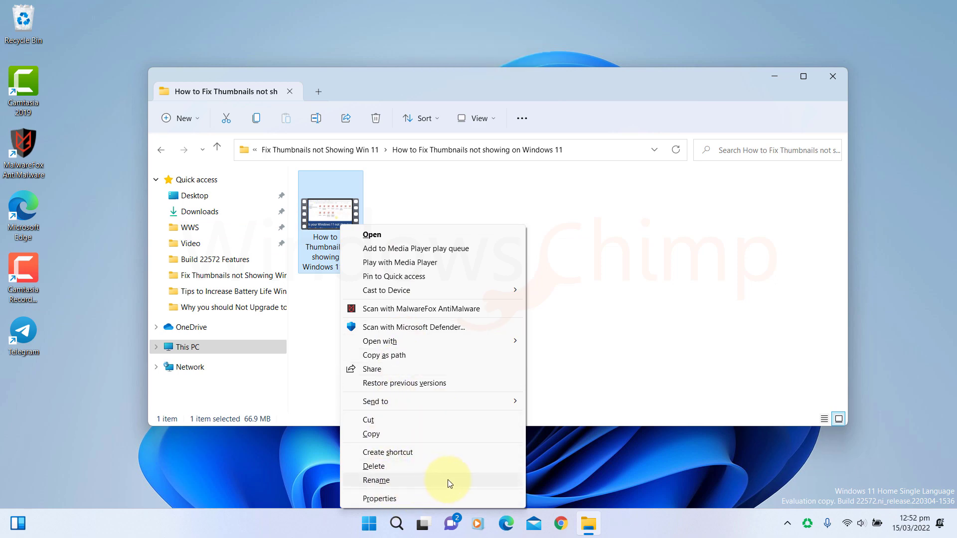
left_click(326, 202)
right_click(326, 202)
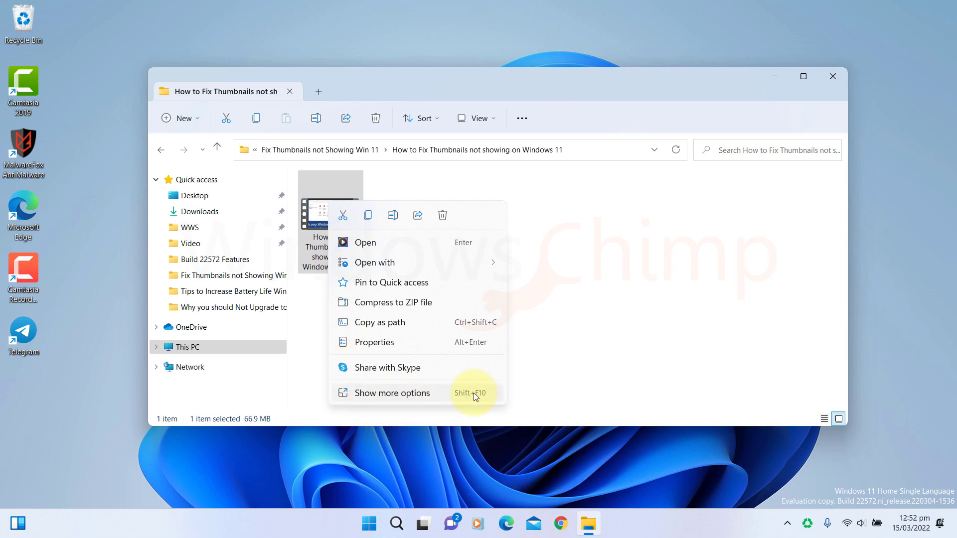
left_click(319, 198)
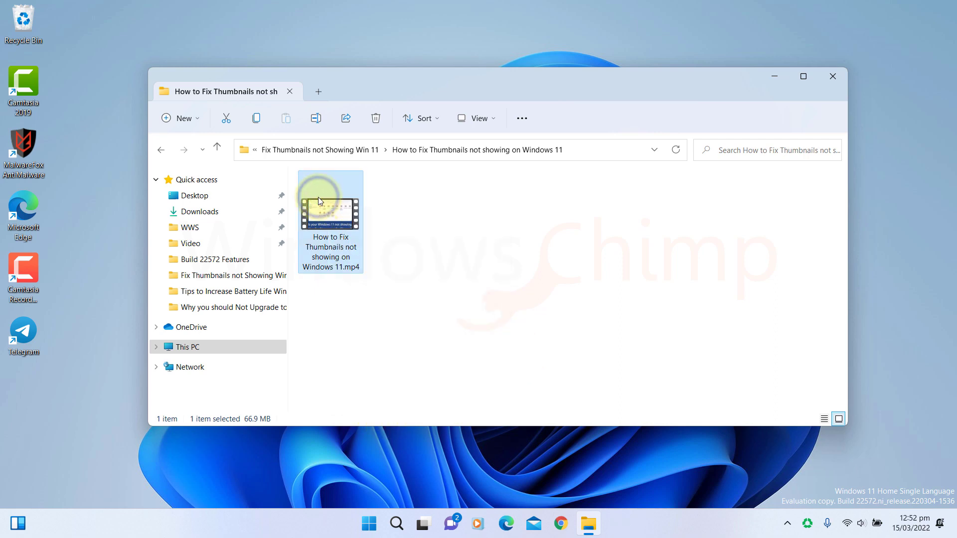
right_click(318, 196)
right_click(310, 207, "shift")
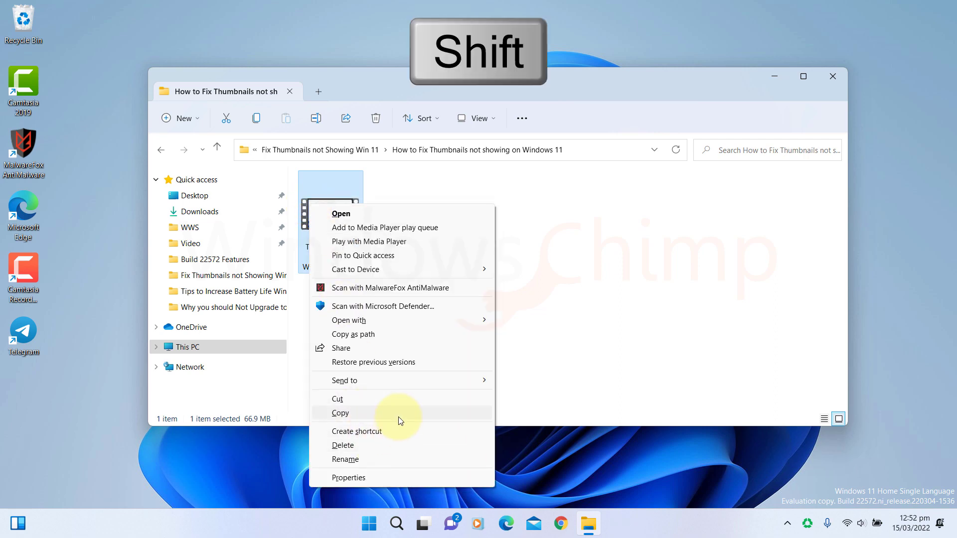
left_click(551, 324)
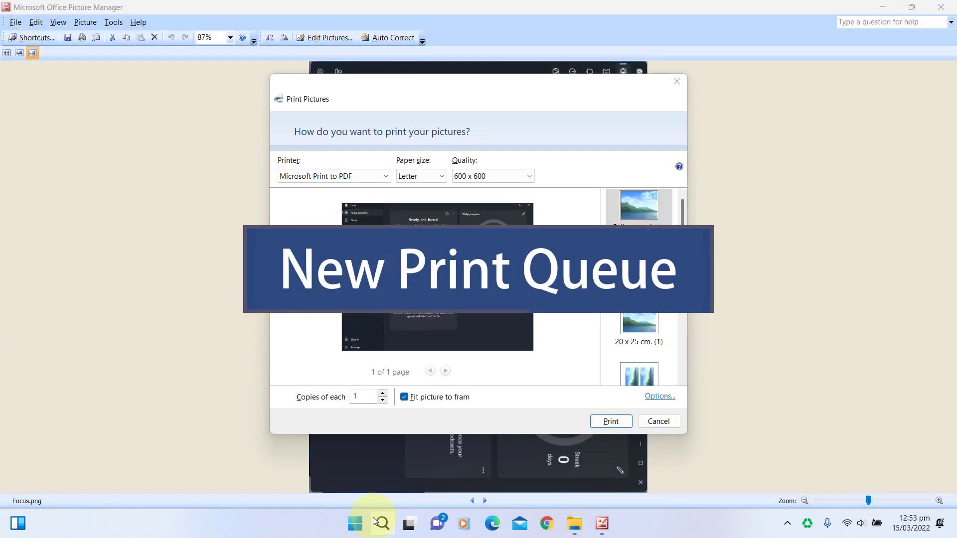
Search 'print' to open Print Queue and view Pause/Restart/Cancel actions for the Full page photo job
left_click(376, 523)
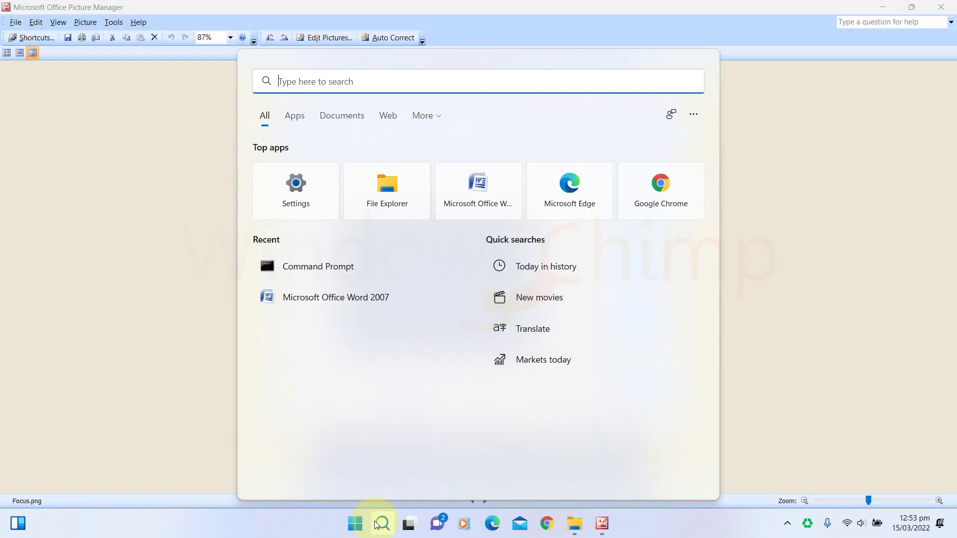
type("print")
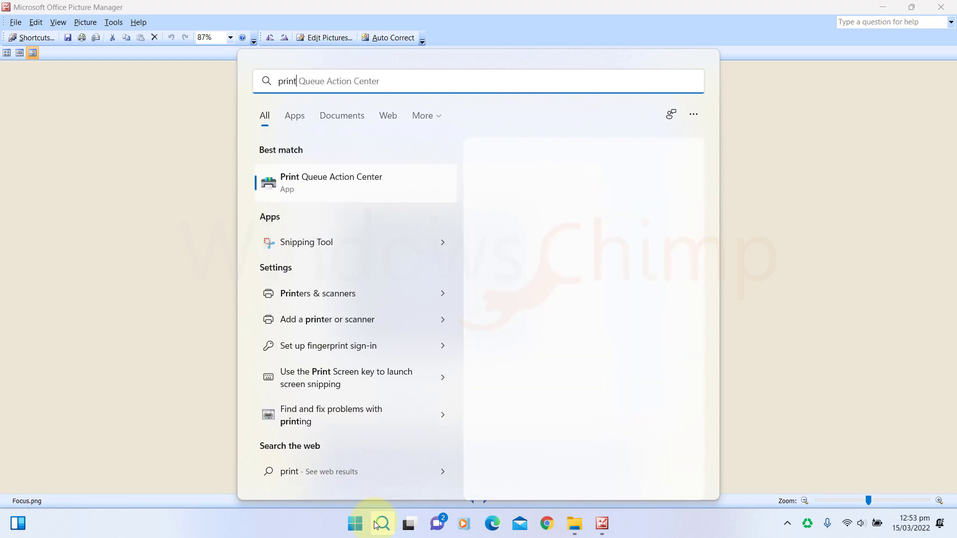
left_click(333, 189)
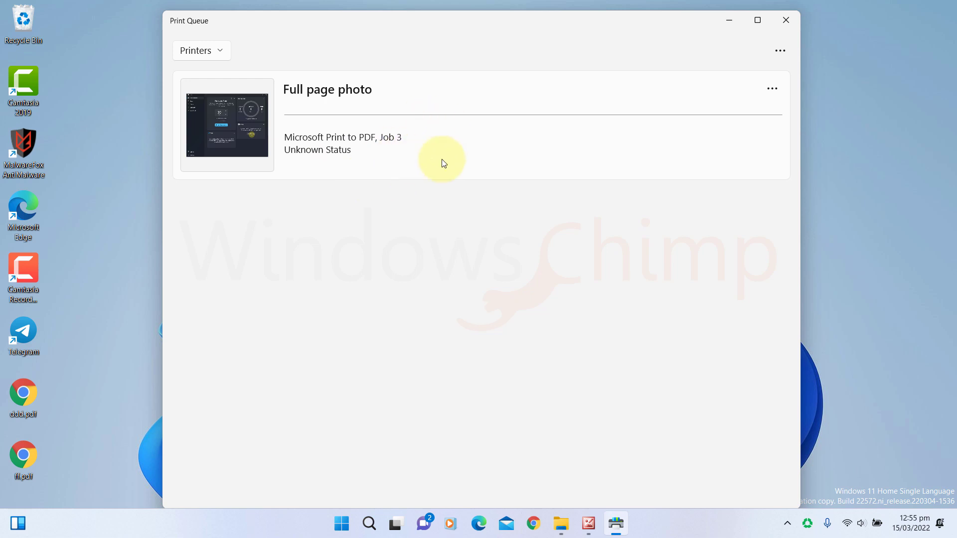
left_click(777, 92)
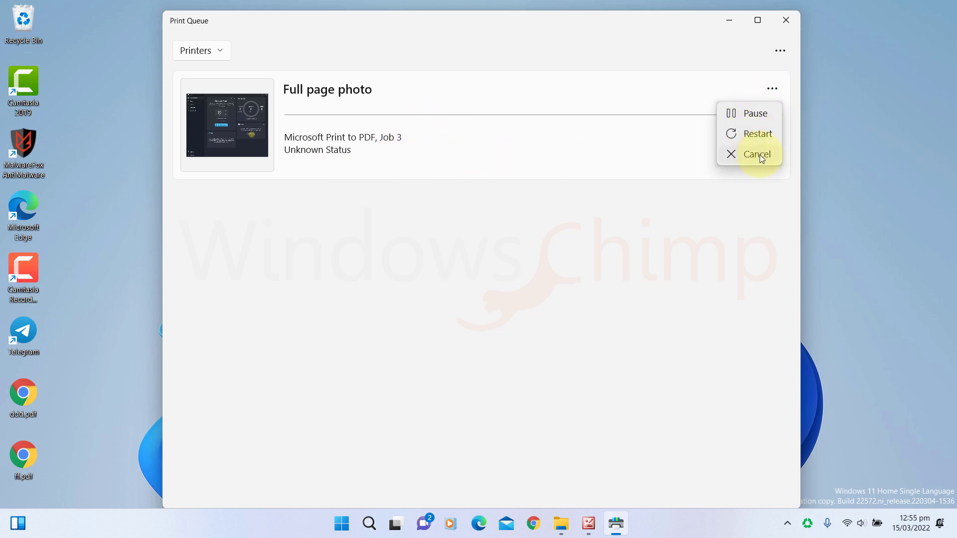
left_click(708, 226)
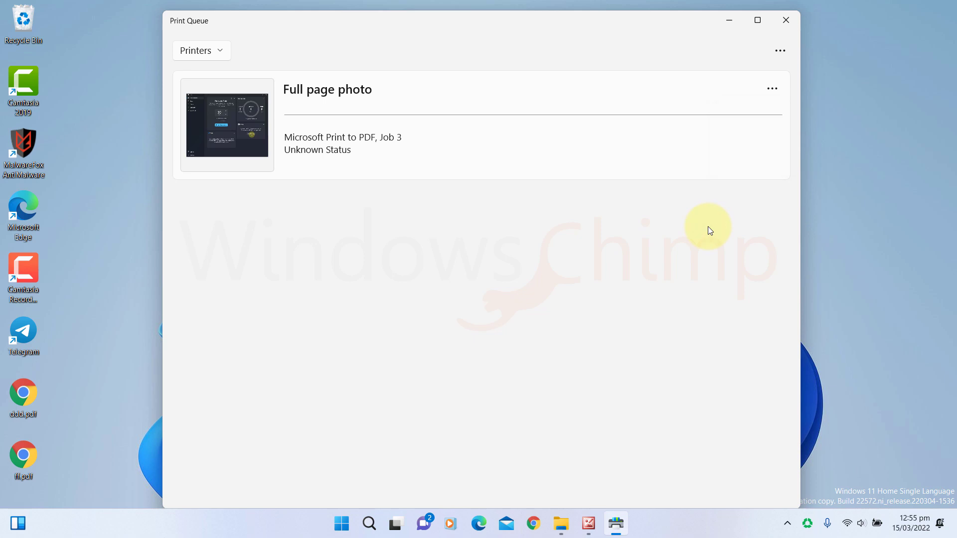